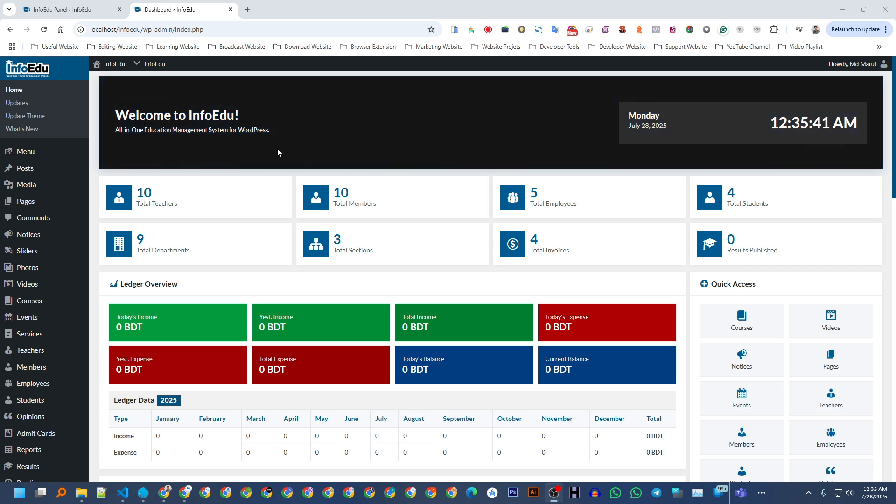
Confirm the Form Builder addon is active on the Theme Toolkit Addons page.
scroll(277, 149, down, 5)
scroll(182, 196, down, 3)
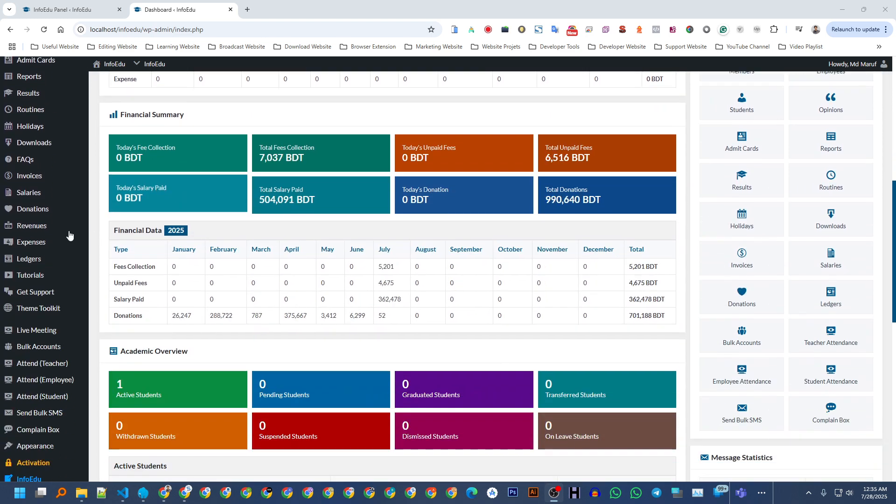
scroll(80, 231, down, 5)
mouse_move(22, 374)
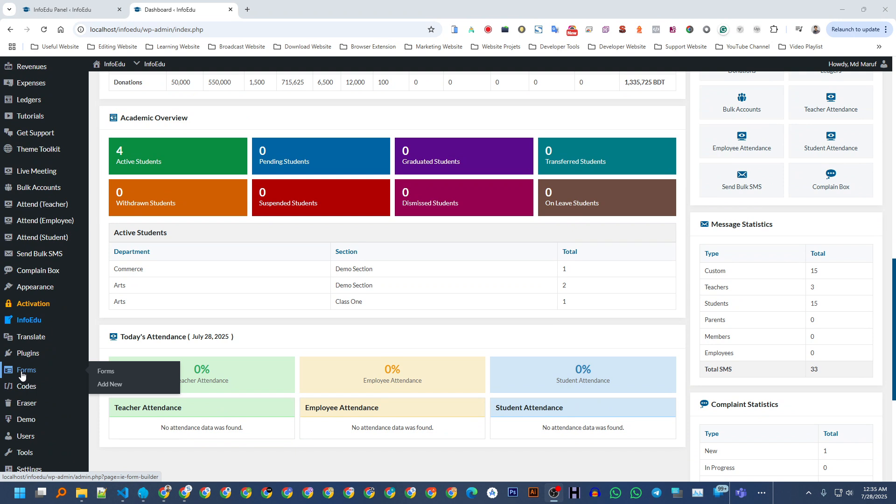
mouse_move(41, 154)
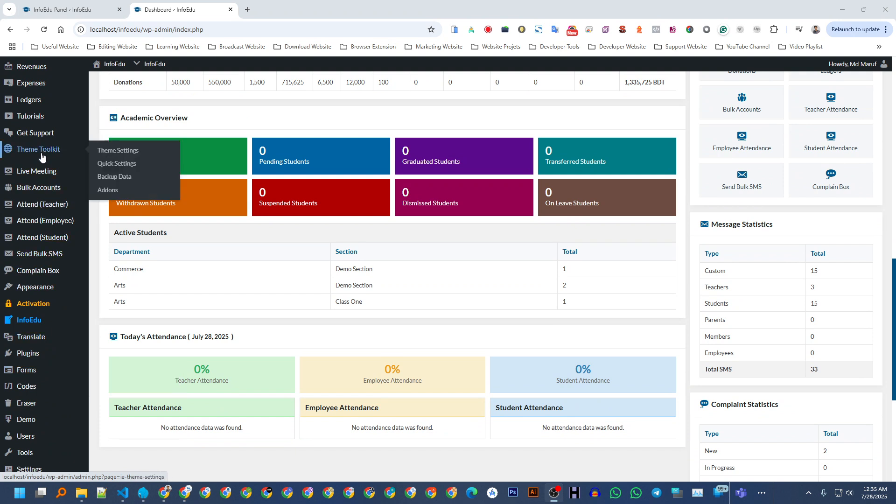
click(108, 191)
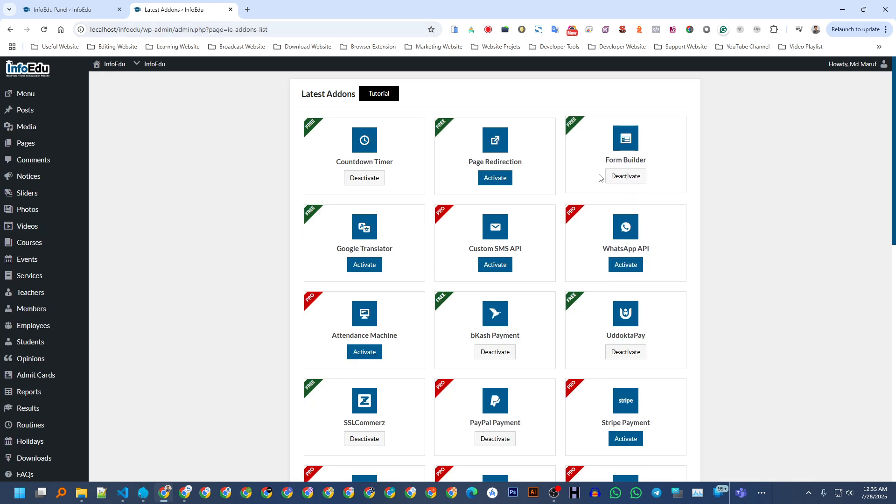
Go to the empty All Forms list and start a new form.
scroll(183, 217, down, 12)
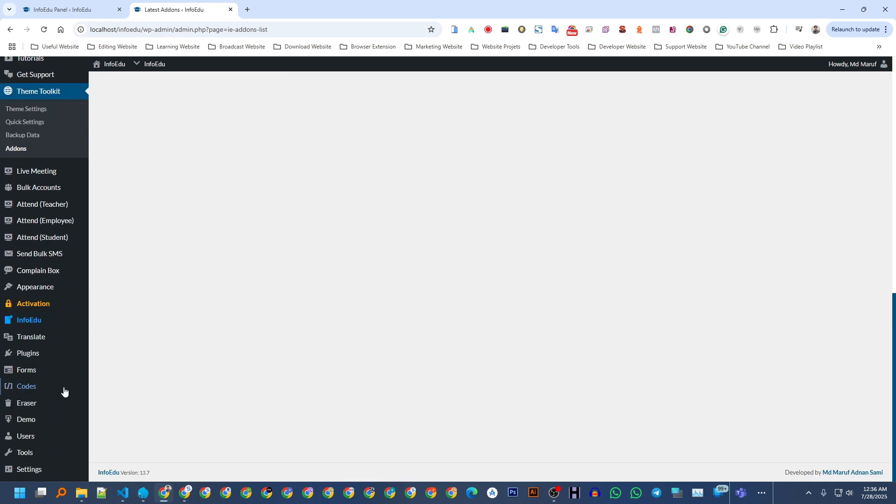
click(27, 370)
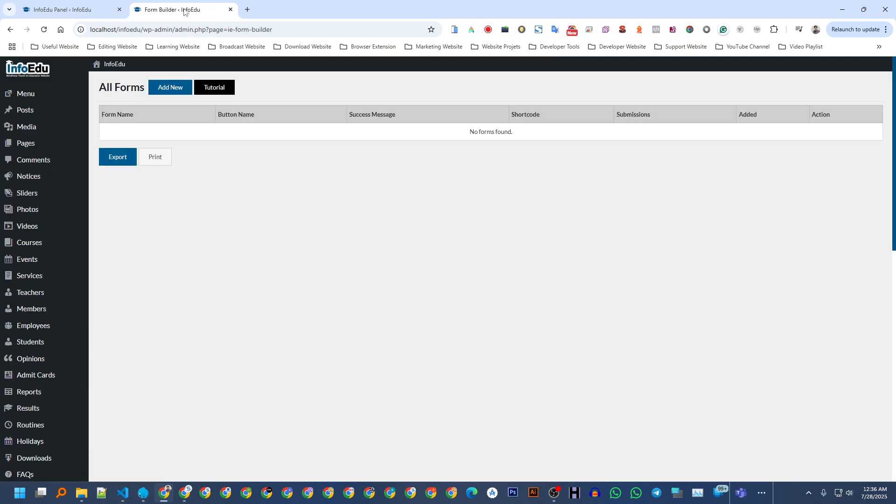
click(163, 89)
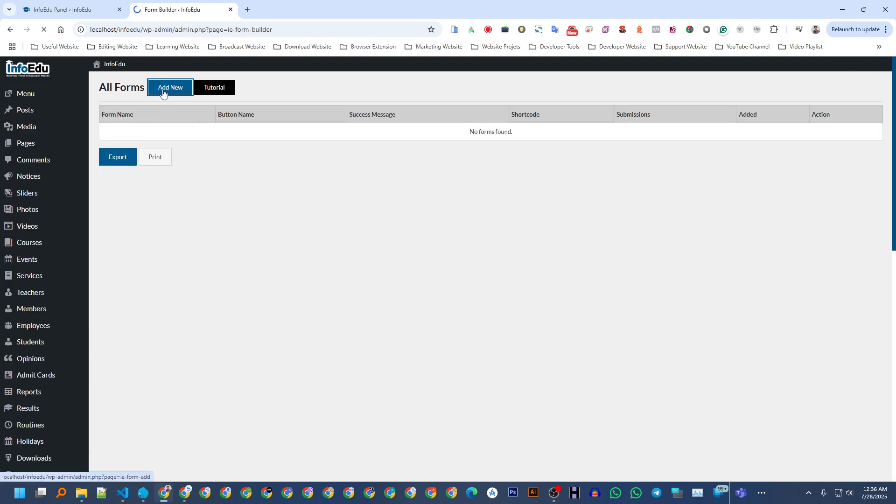
Enter form name 'Custom Form', button label 'Submit', and success message 'Success!!!'.
click(349, 130)
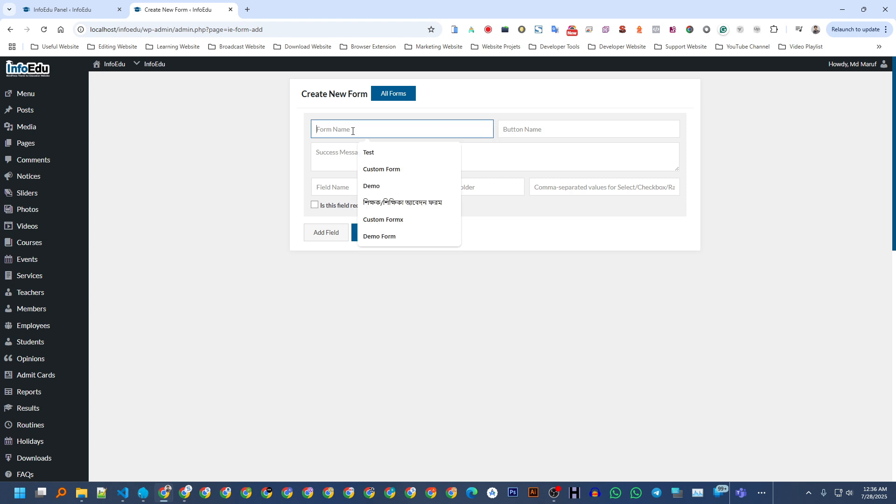
click(384, 170)
click(542, 133)
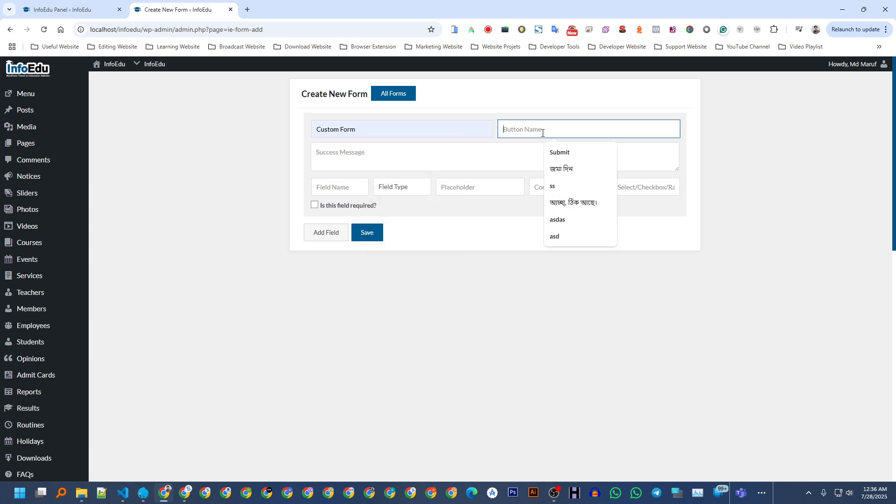
click(560, 153)
click(394, 160)
text(Success!!!)
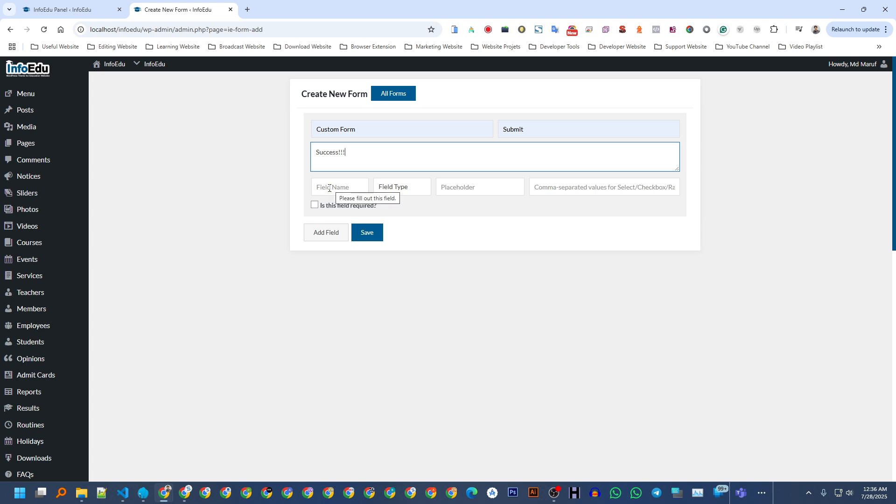
Set up a required Text field 'Name' with placeholder 'Enter your name'.
click(329, 188)
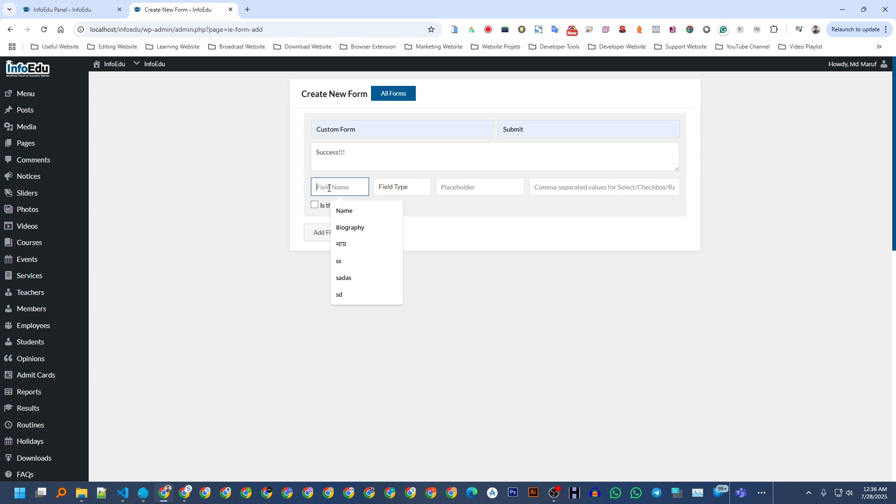
click(343, 209)
click(398, 190)
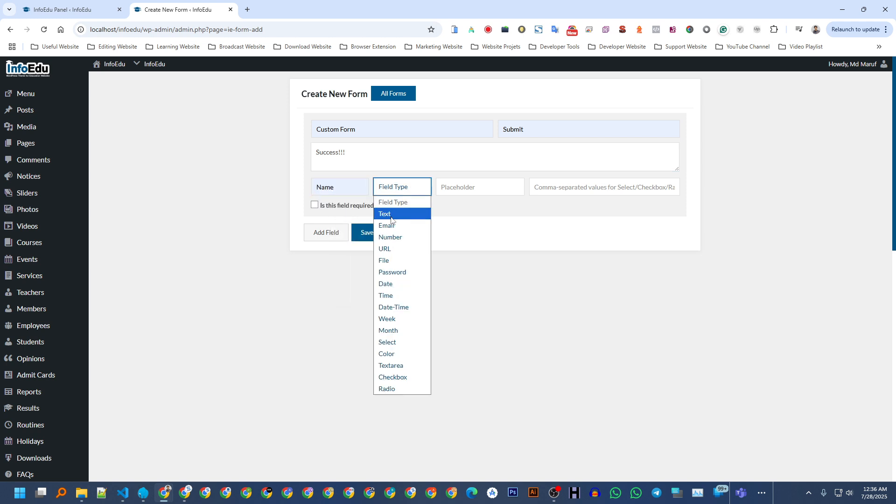
click(391, 216)
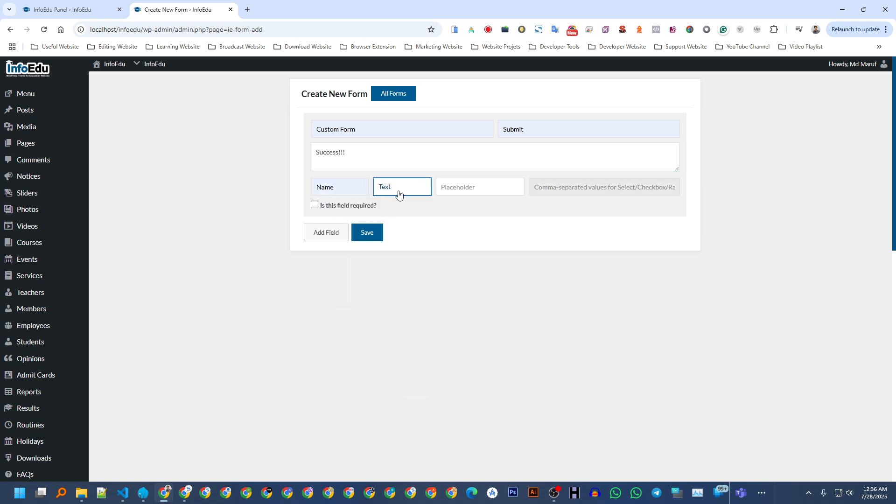
click(462, 188)
click(489, 213)
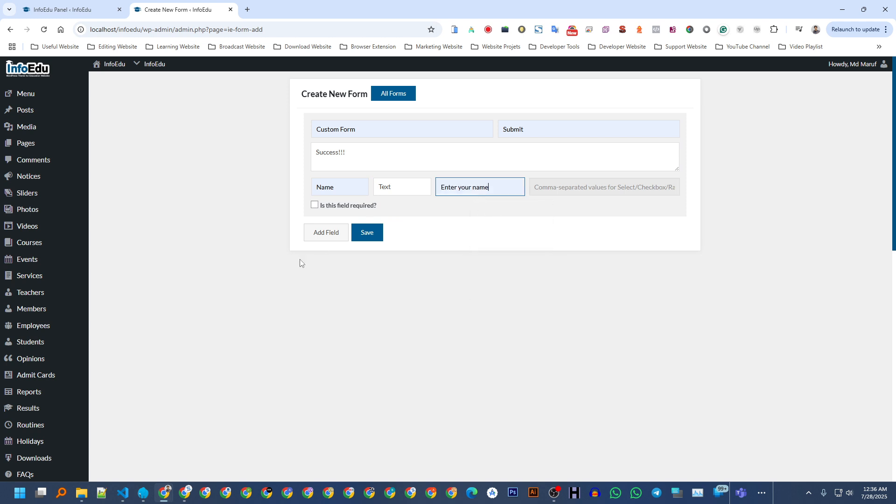
click(353, 207)
Add a Number field 'Mobile' with placeholder 'Enter your phone'.
click(327, 239)
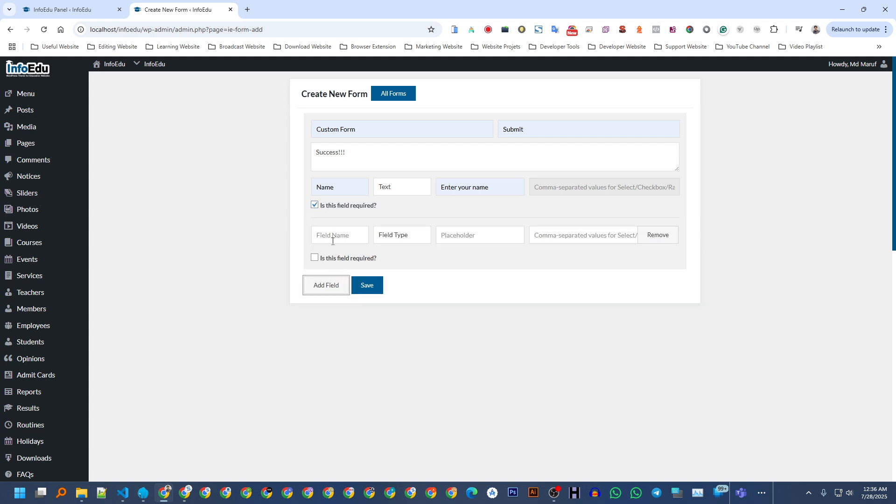
click(336, 237)
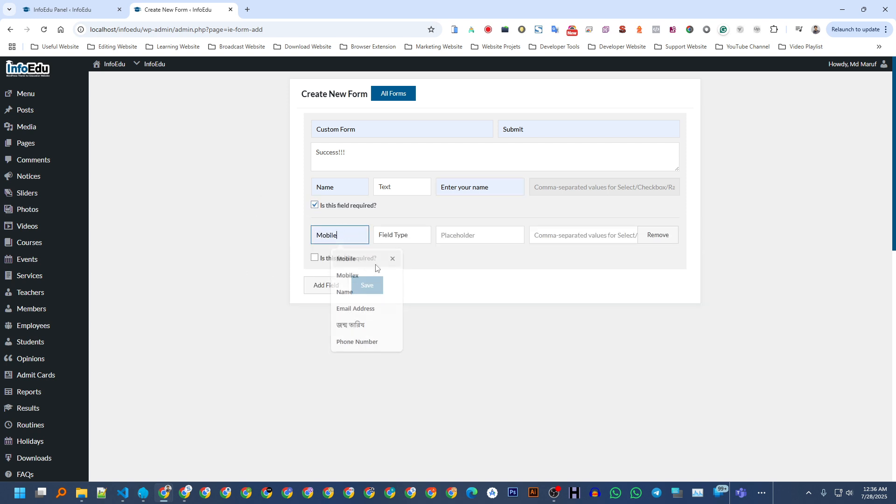
click(346, 258)
click(410, 235)
click(397, 286)
click(404, 239)
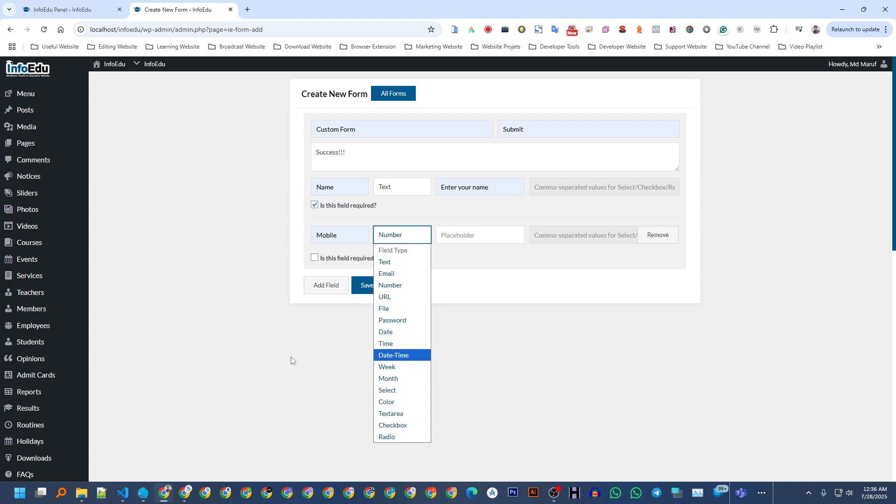
click(390, 286)
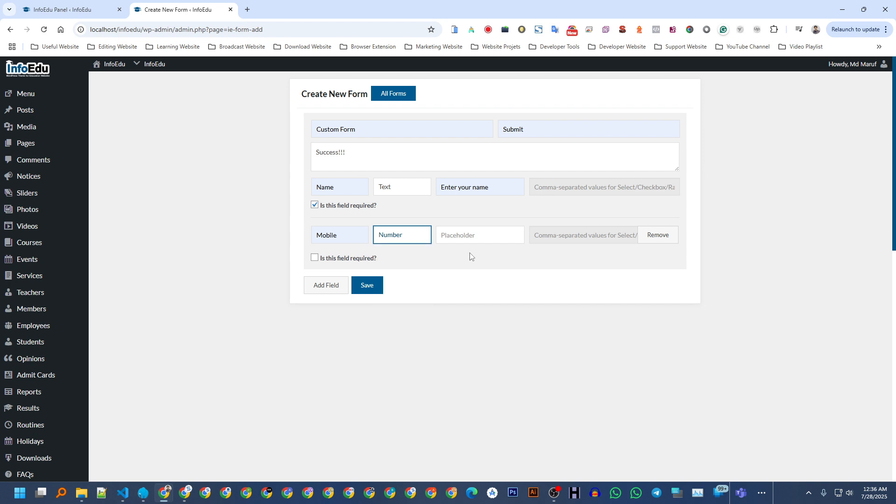
click(472, 228)
click(481, 258)
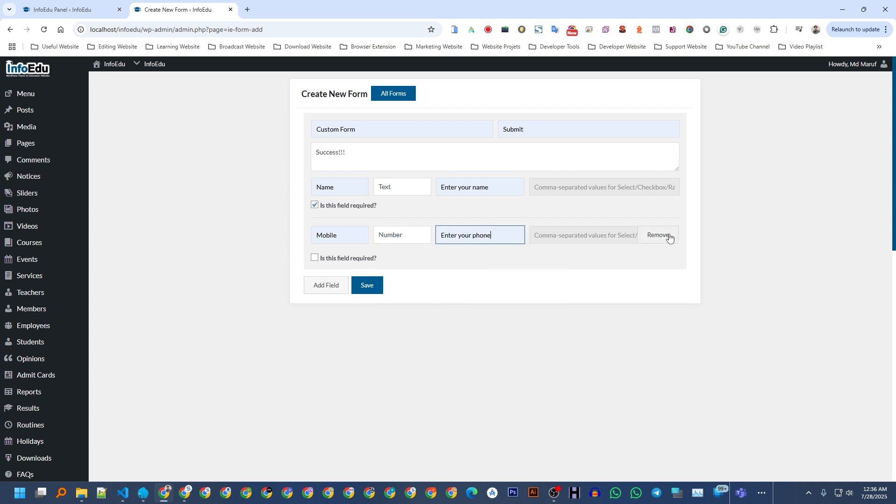
Add a third field named 'Gender' with Radio as its field type.
click(327, 284)
click(355, 286)
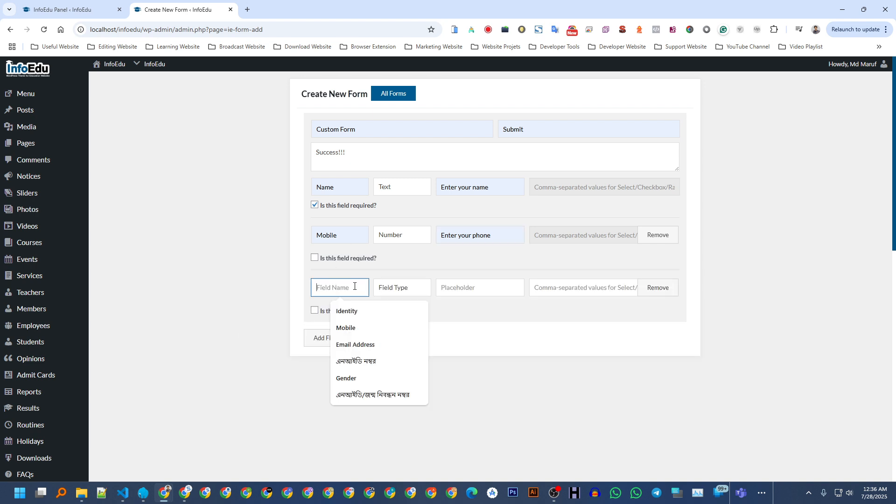
text(Gende)
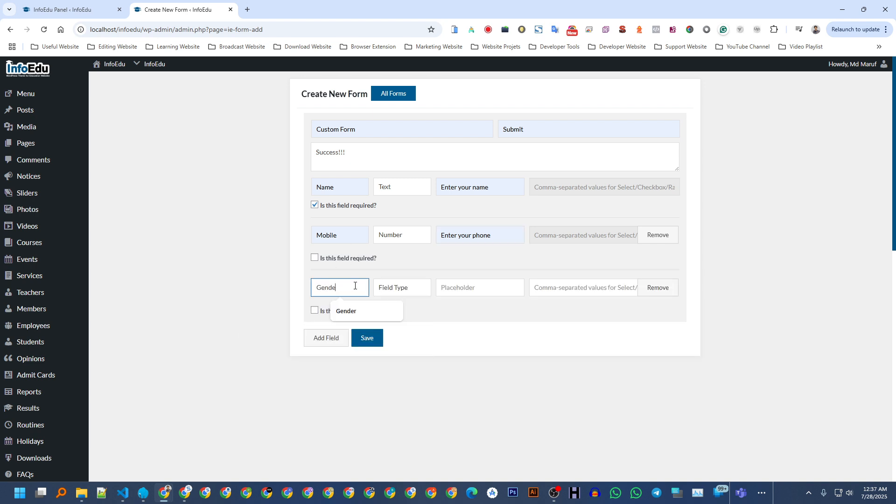
text(r)
click(399, 288)
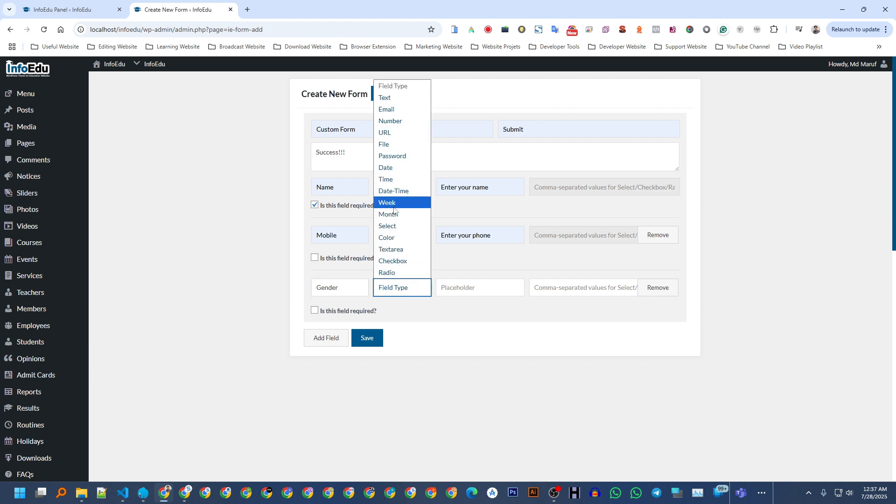
click(394, 273)
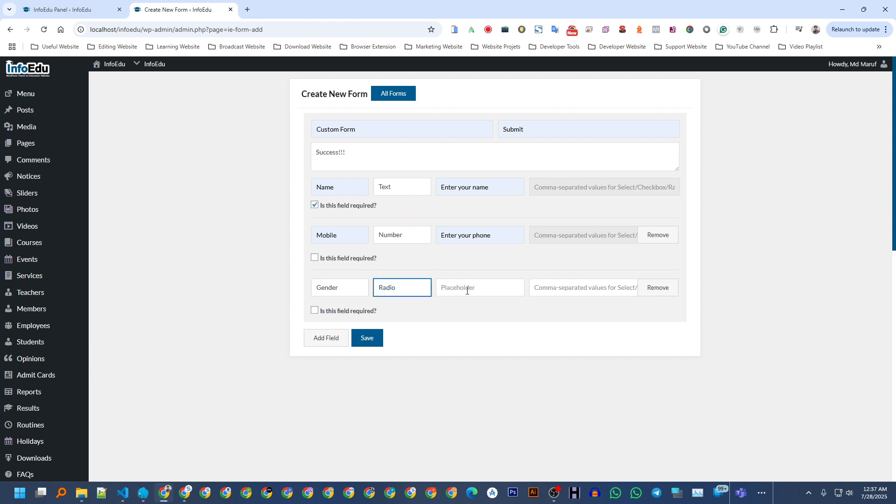
click(401, 292)
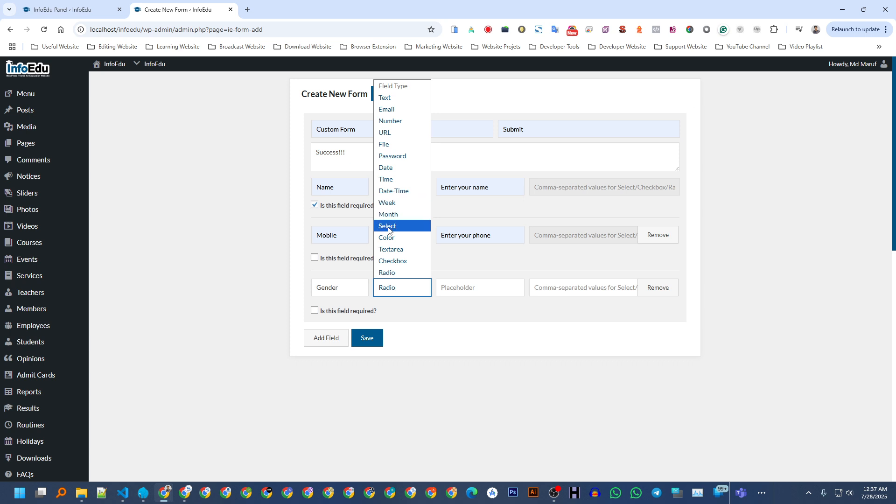
click(392, 274)
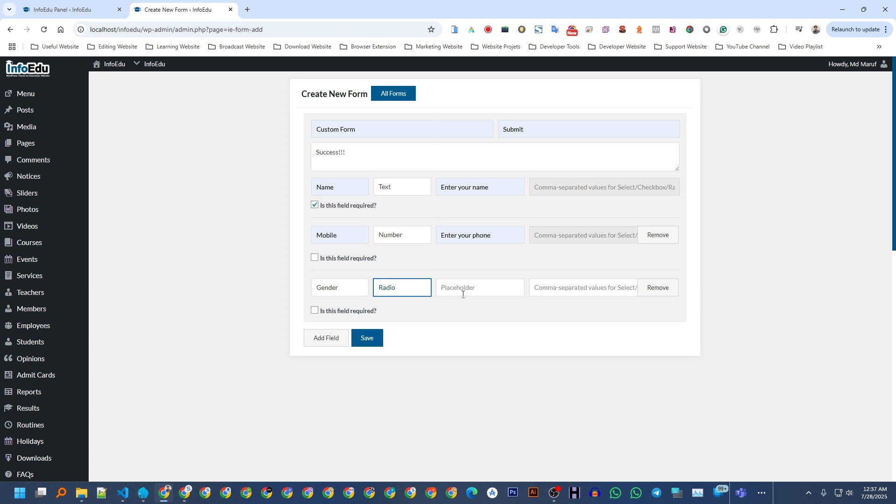
Give Gender the placeholder 'Select your gender' and start its options with 'Male'.
click(474, 290)
text(Male, Femal)
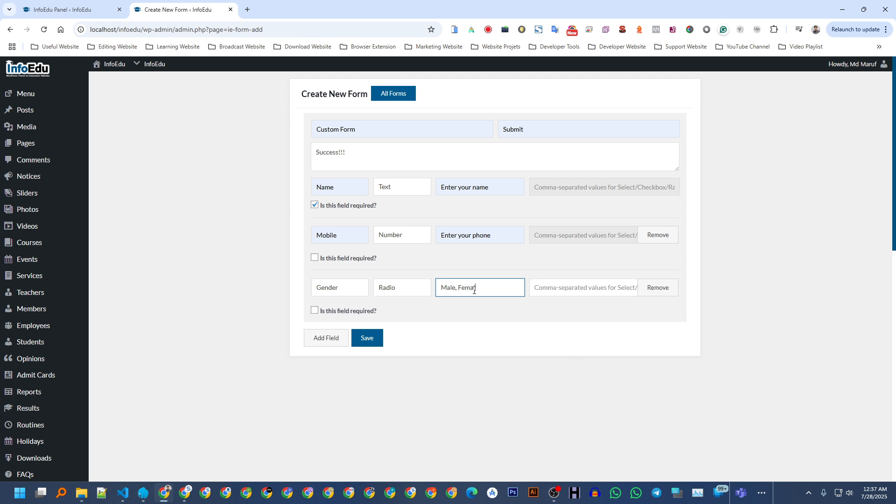
key(ctrl+a)
key(BackSpace)
click(500, 311)
double_click(498, 288)
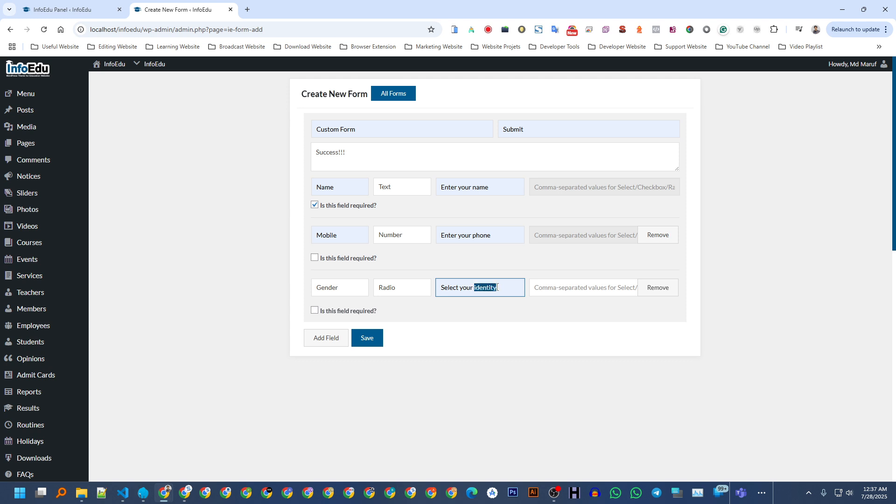
text(gender)
click(572, 289)
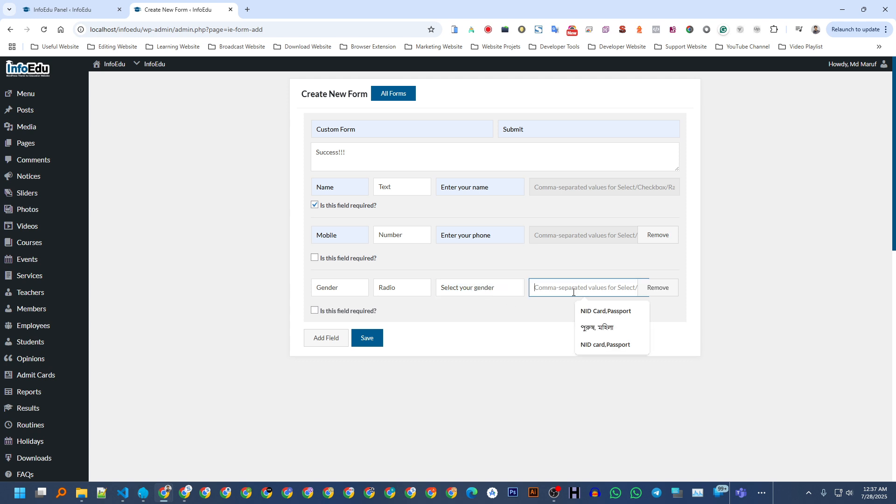
text(Male, Female)
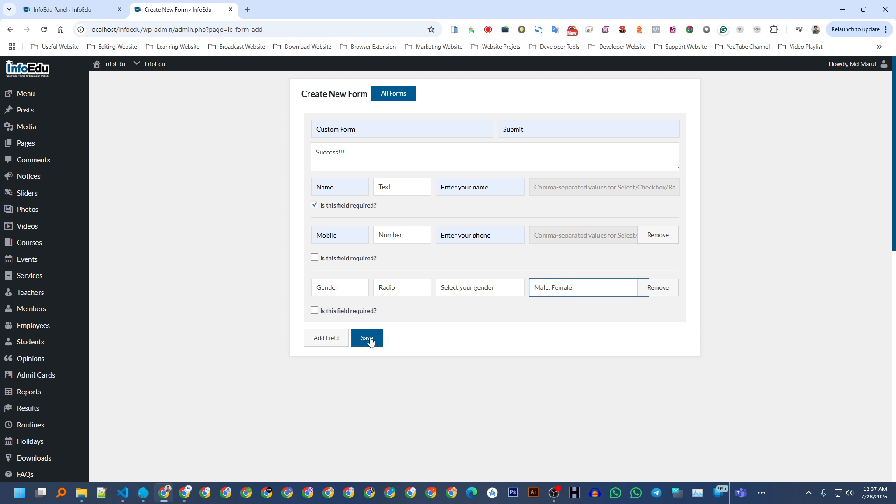
Save Custom Form, copy its [form id="6"] shortcode, and open a new page draft in another tab.
click(368, 338)
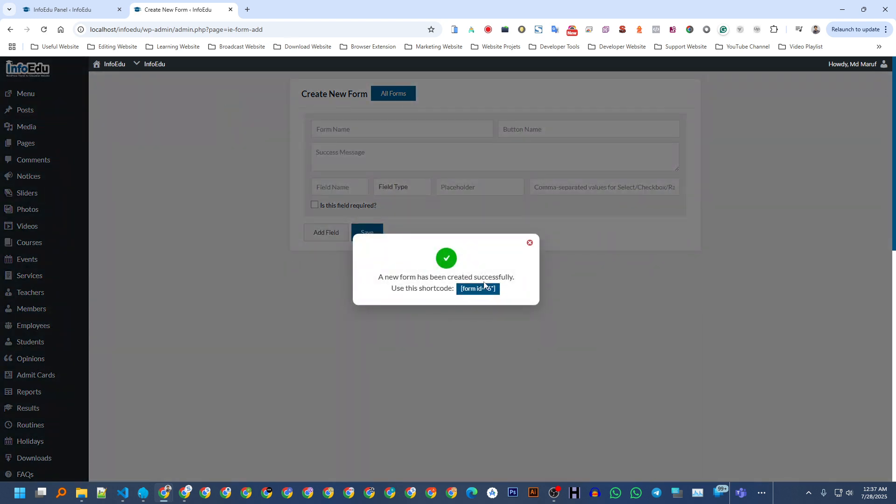
click(482, 292)
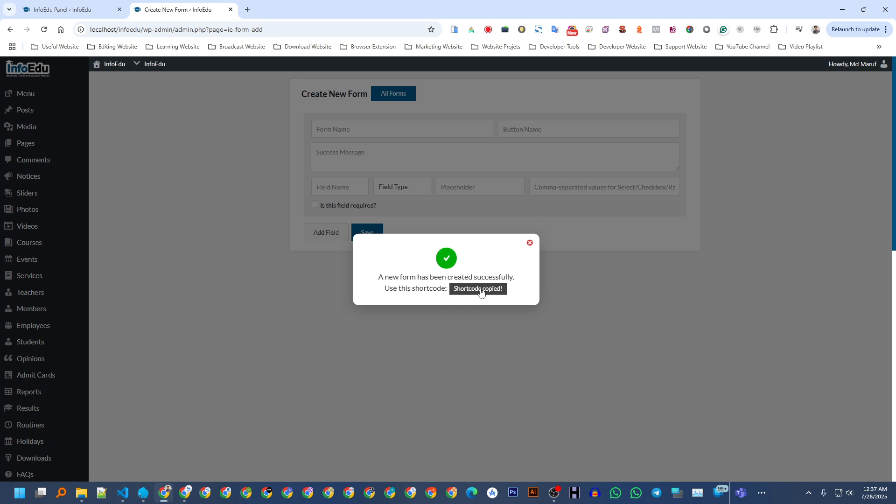
click(178, 124)
mouse_move(29, 149)
middle_click(125, 161)
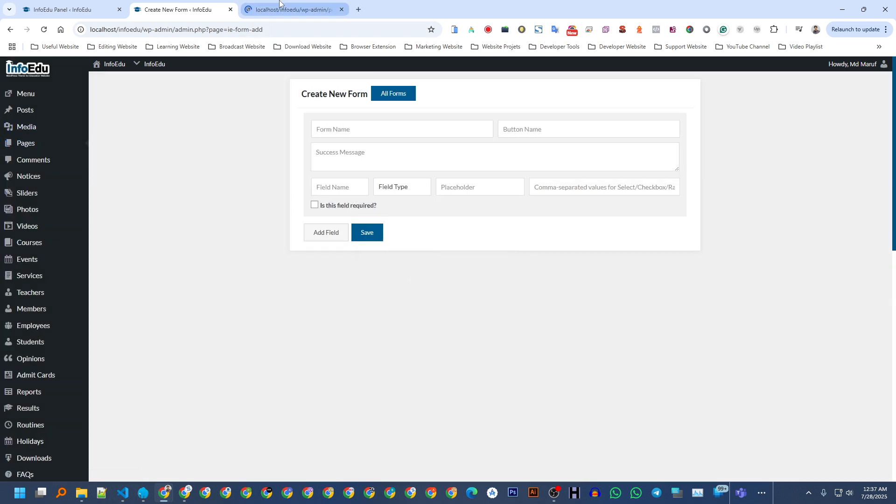
Title the new page 'Job Apply' and paste the [form id="6"] shortcode into its content.
click(279, 6)
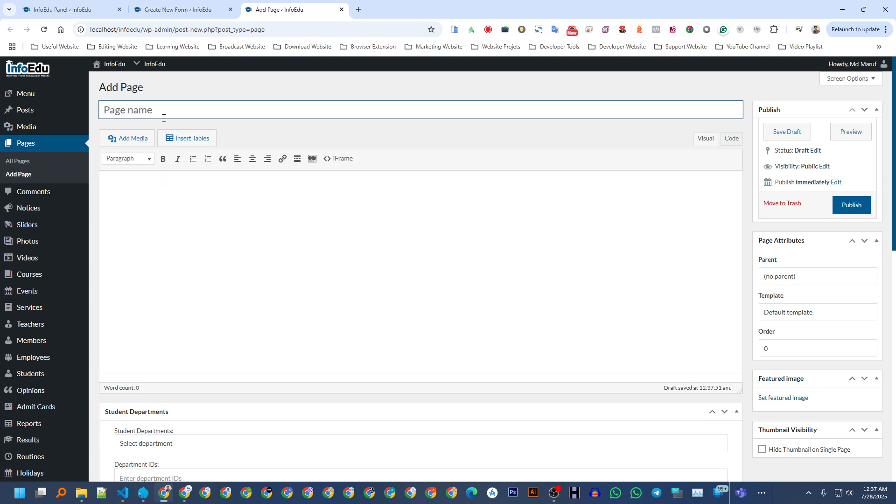
text(Job Appl)
click(151, 209)
text([form id="6"])
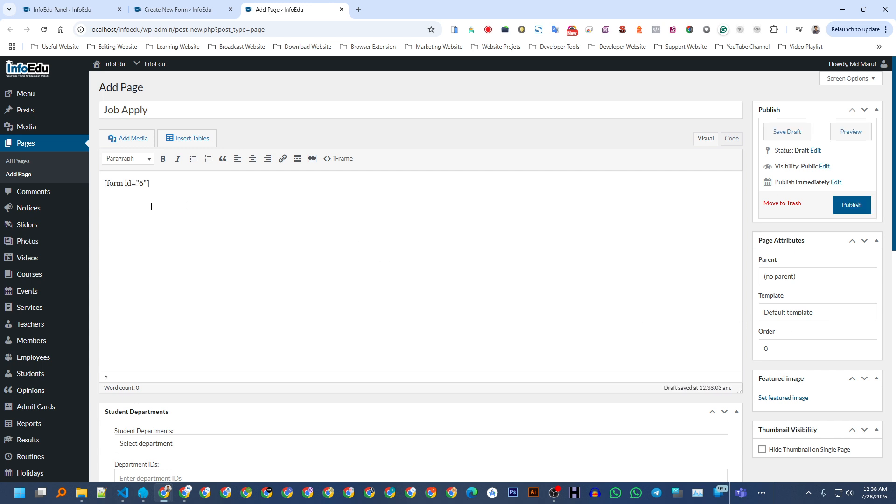
Choose the 'Manual - Custom Page' template and publish the page.
click(777, 314)
scroll(782, 208, down, 3)
scroll(782, 208, down, 2)
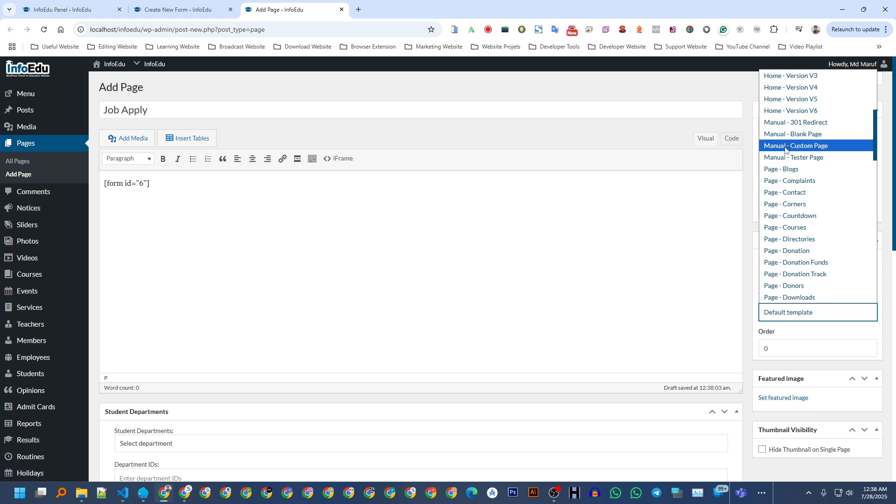
click(822, 148)
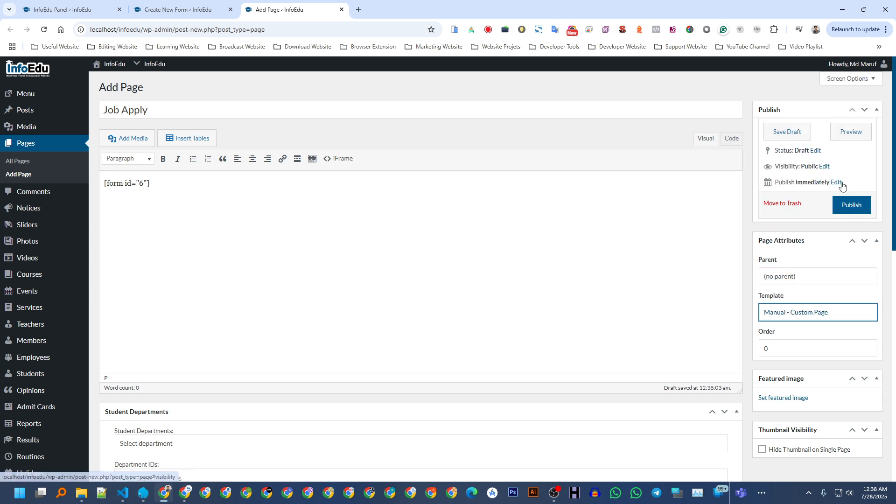
click(849, 208)
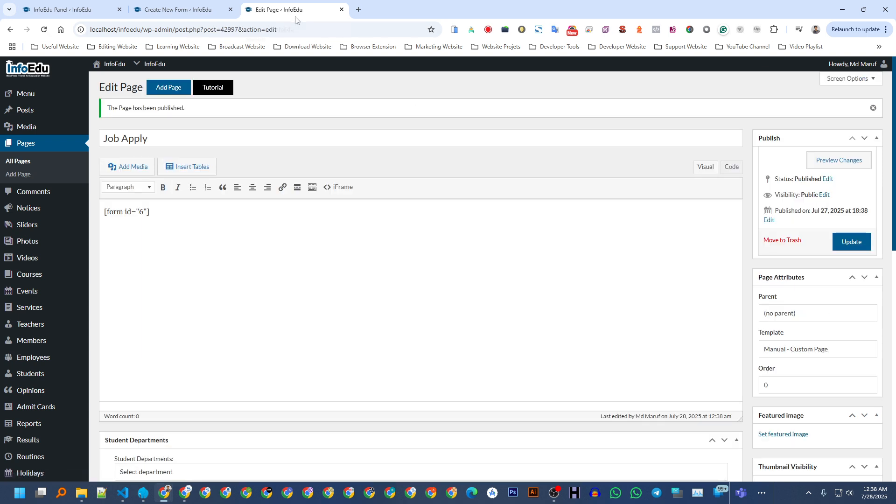
scroll(223, 130, down, 4)
scroll(225, 137, up, 4)
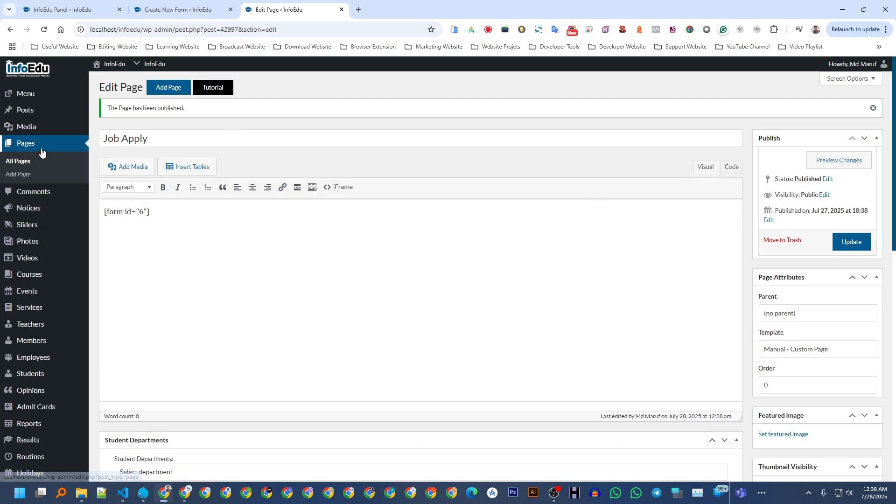
Search All Pages for 'job' and view the published Job Apply page.
middle_click(26, 127)
click(446, 4)
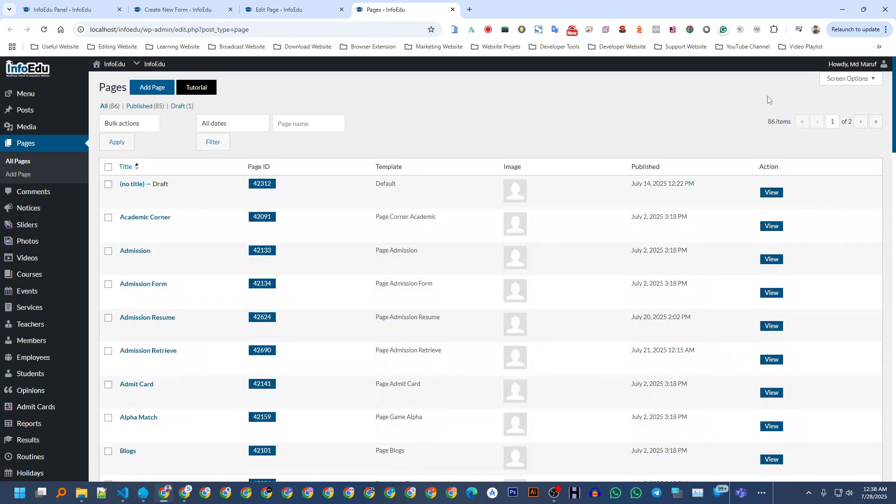
click(296, 123)
text(job)
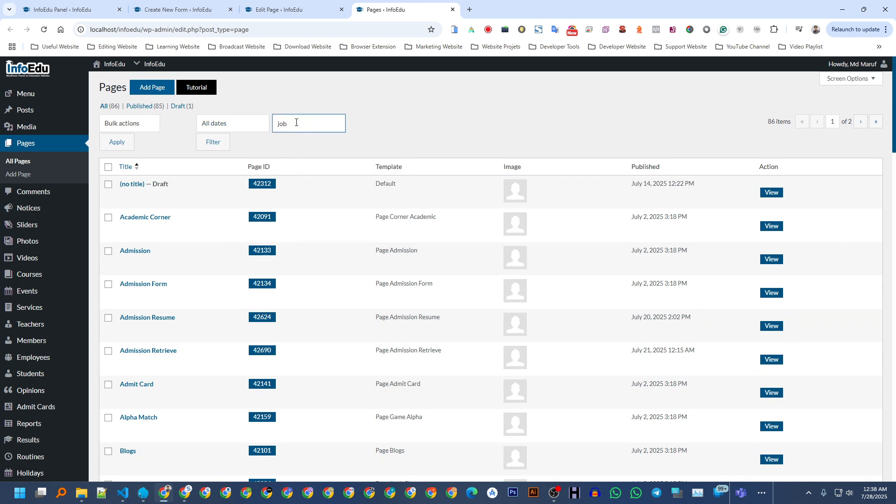
key(Return)
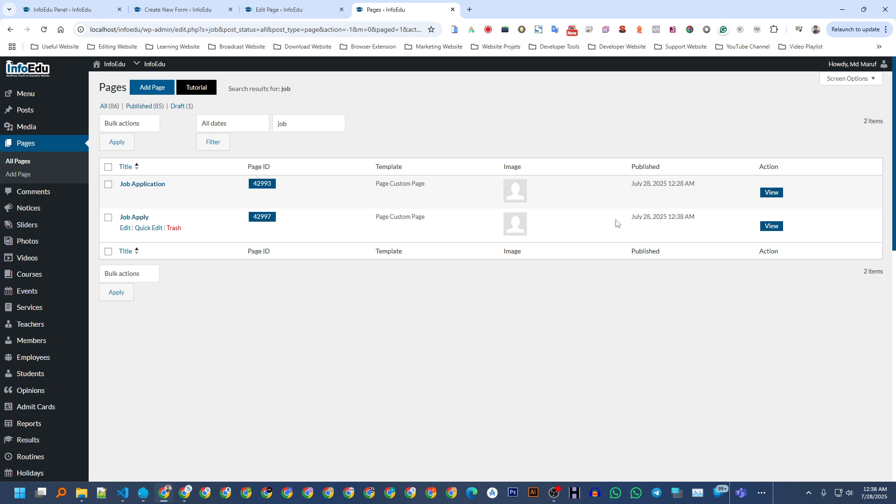
click(779, 227)
Enter the applicant's name and mobile number in the live form and select Male.
click(452, 9)
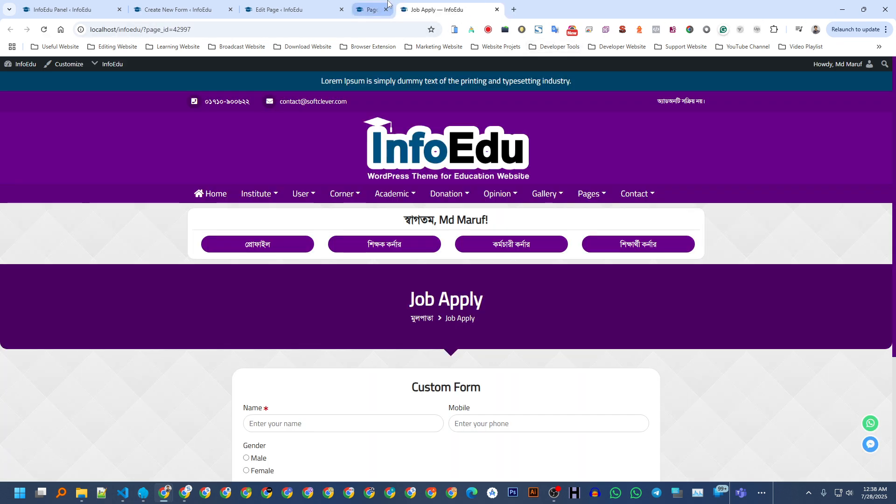
scroll(410, 183, down, 1)
scroll(409, 182, down, 3)
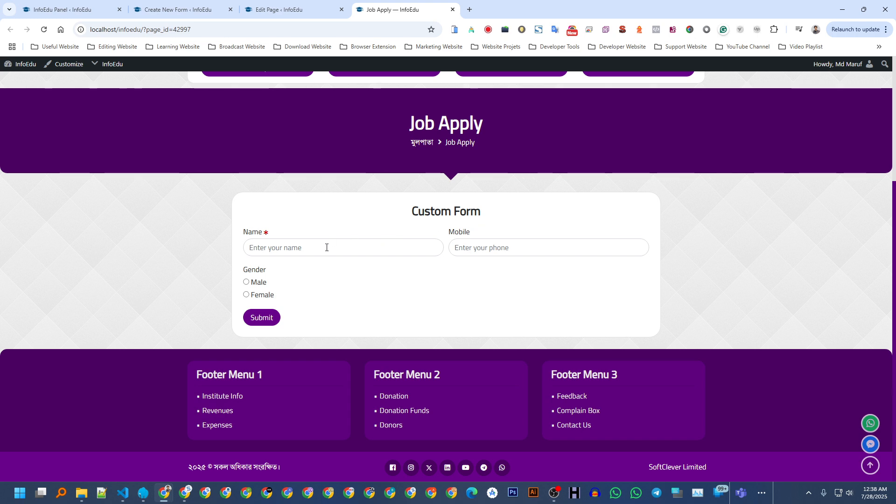
click(257, 248)
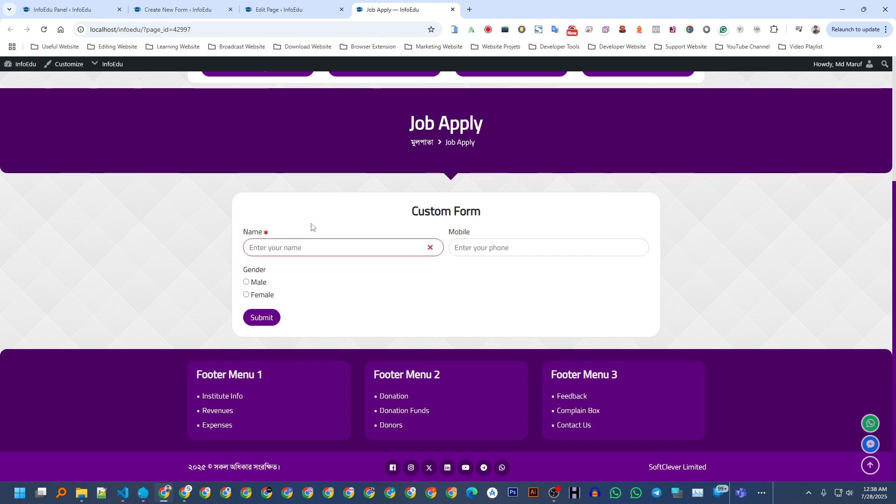
click(488, 249)
click(257, 283)
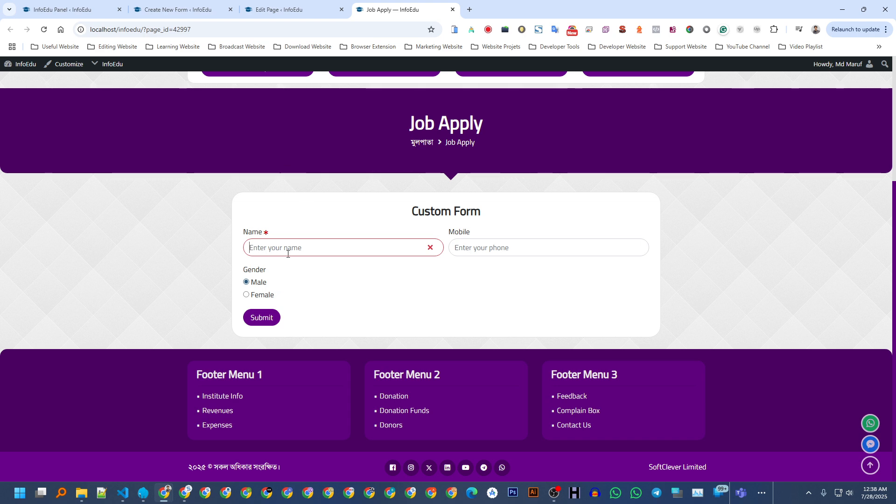
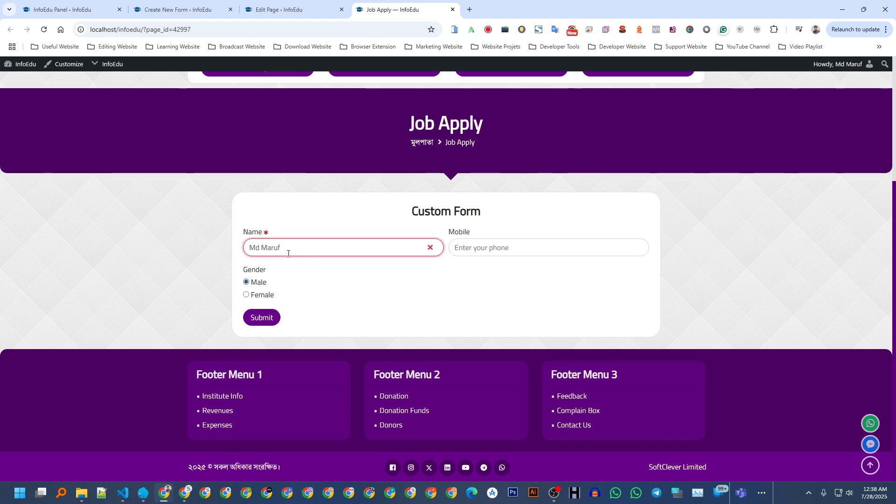
click(481, 243)
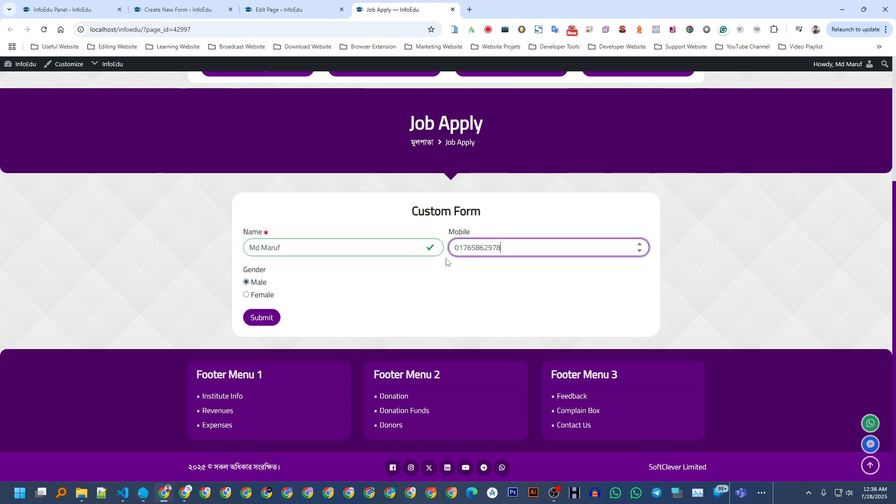
click(253, 297)
click(253, 284)
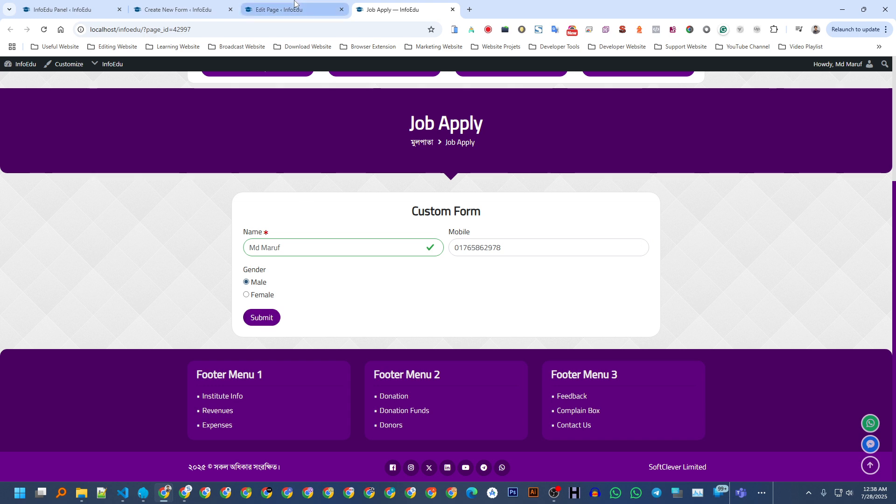
Open Custom Form for editing from the All Forms list.
click(151, 7)
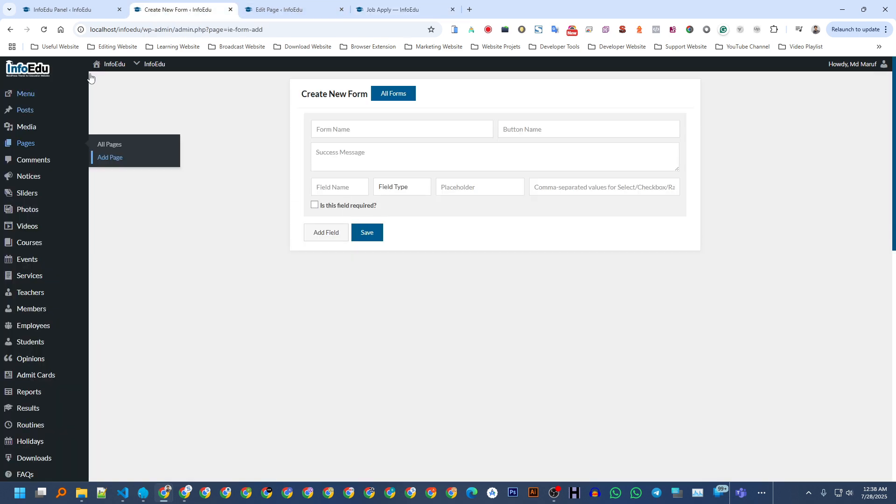
scroll(59, 187, down, 6)
scroll(32, 378, down, 4)
click(30, 343)
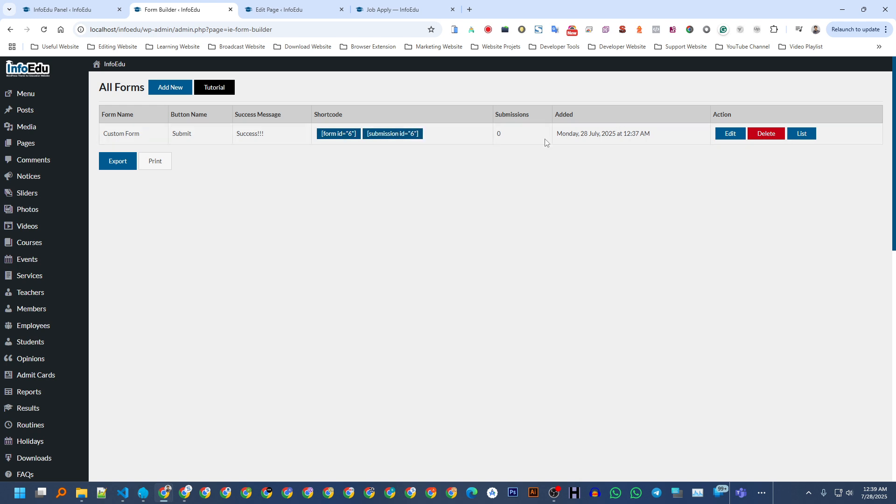
click(731, 134)
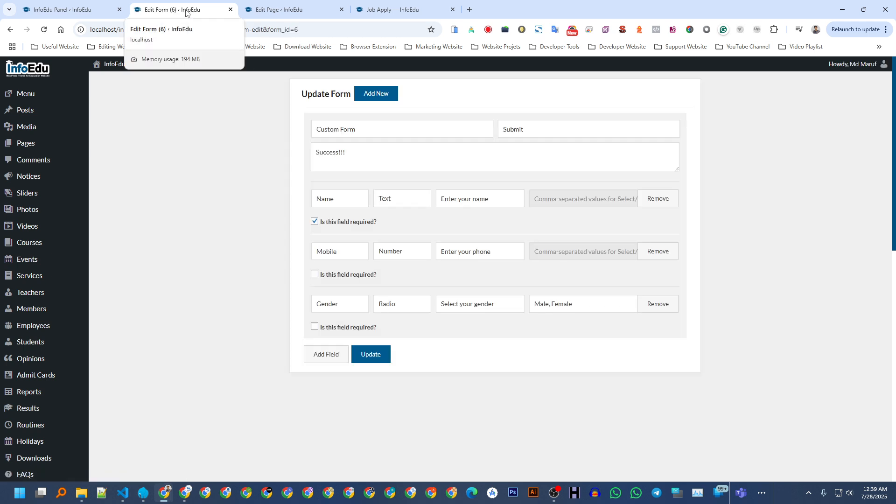
Change the Gender field type to Checkbox and update the form.
click(335, 309)
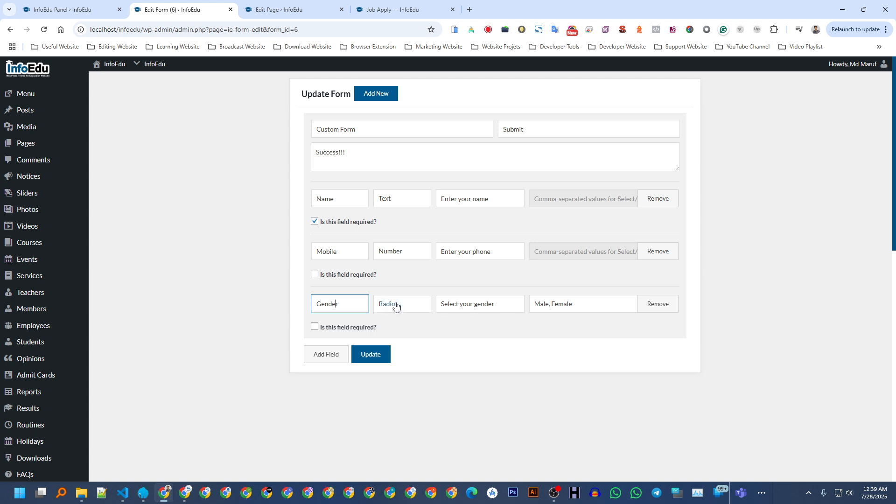
click(396, 306)
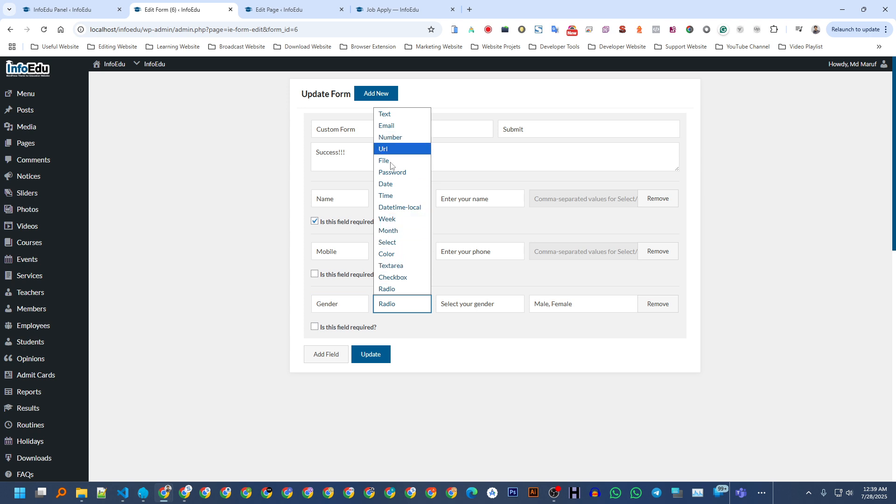
click(397, 277)
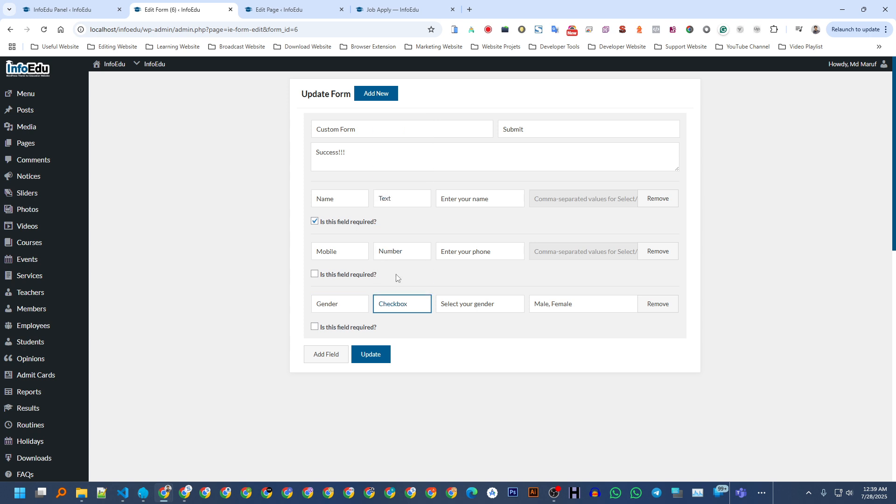
click(374, 358)
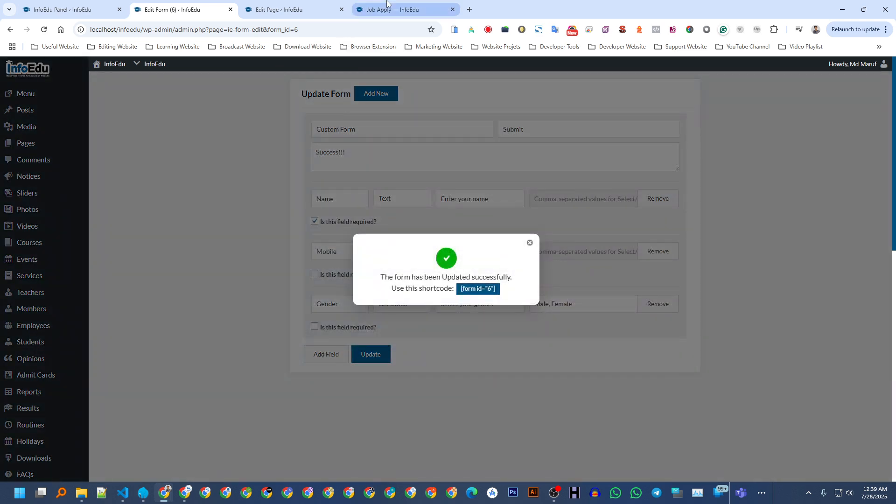
click(397, 9)
Reload Job Apply and try ticking both the Male and Female checkboxes.
click(44, 29)
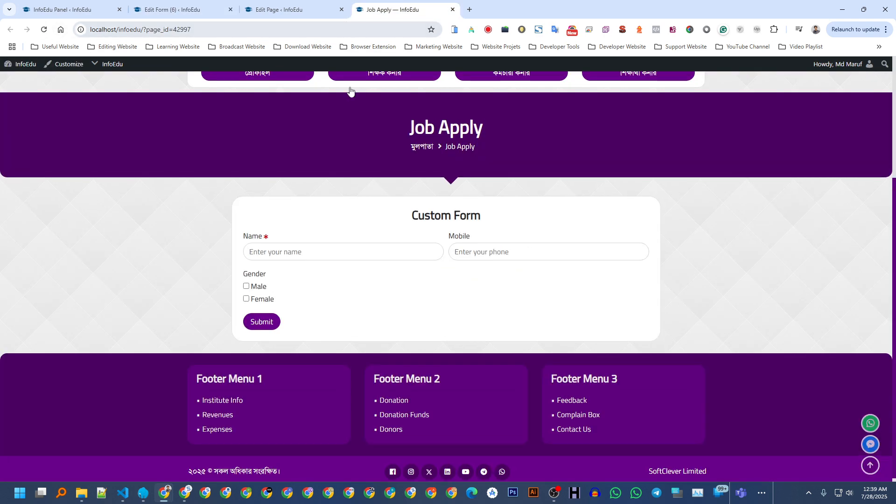
click(263, 287)
click(261, 300)
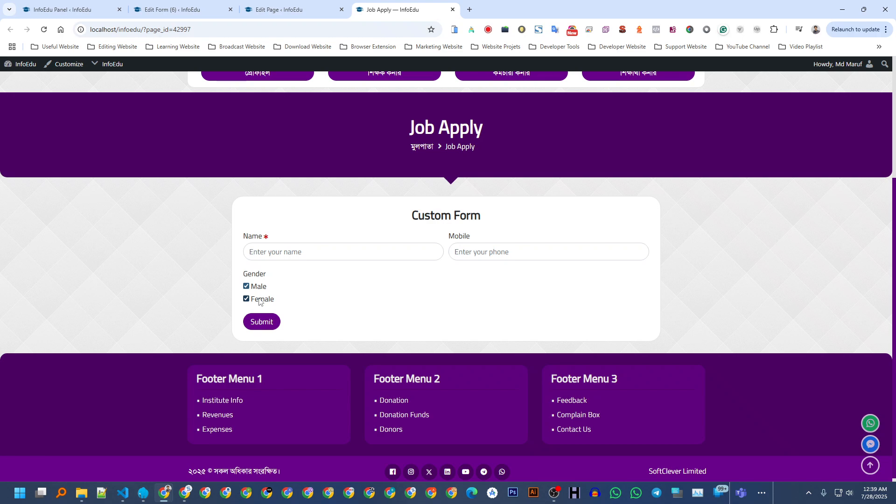
Set the Gender field type back to Radio and update the form.
click(70, 9)
click(189, 6)
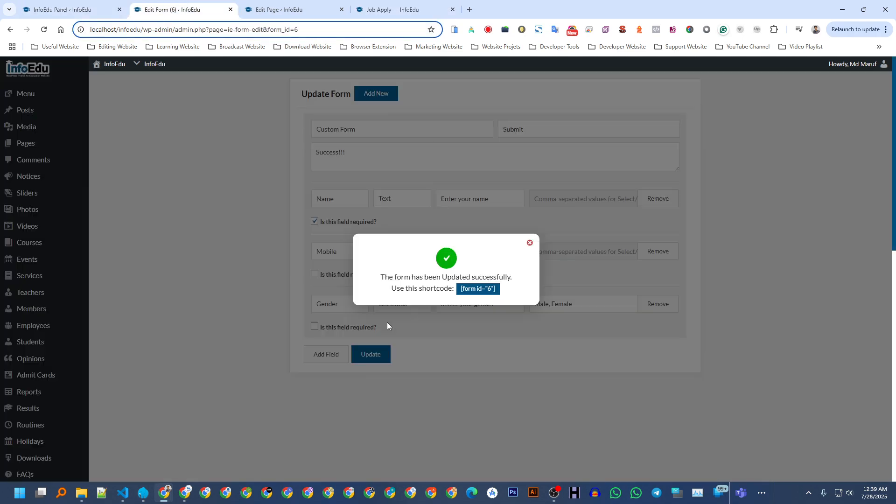
click(530, 244)
click(397, 308)
click(387, 289)
click(370, 354)
Reload Job Apply, enter the applicant's name and mobile number, choose Male, and submit.
click(397, 10)
click(45, 30)
click(278, 249)
key(Tab)
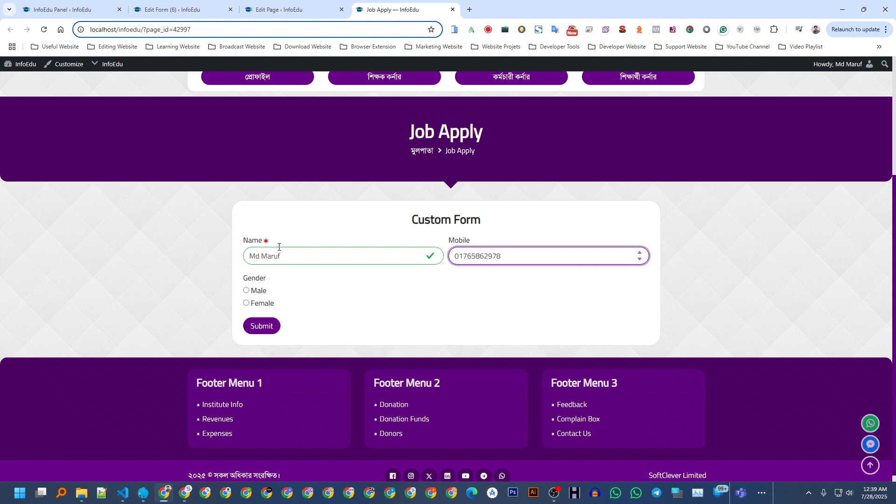
click(254, 290)
click(261, 326)
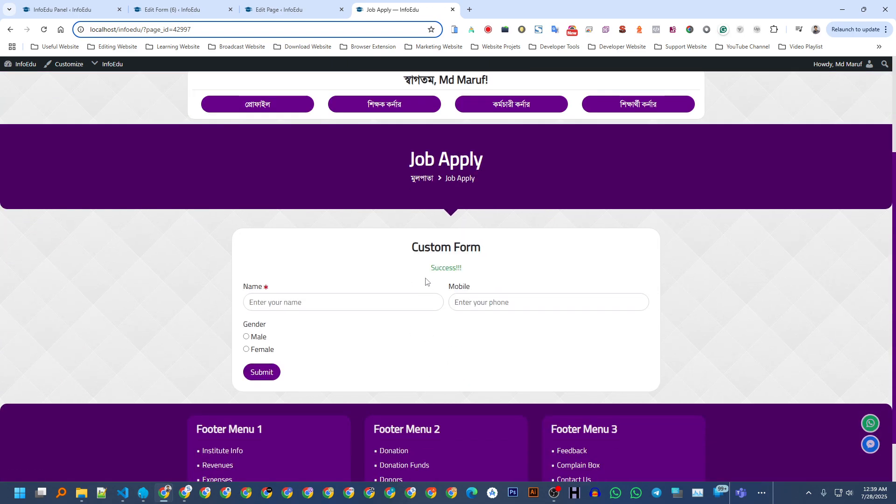
Check the 'Success!!!' confirmation, then return to the Custom Form editor.
drag(427, 267, 474, 266)
click(475, 266)
click(285, 5)
click(177, 5)
click(77, 4)
click(173, 9)
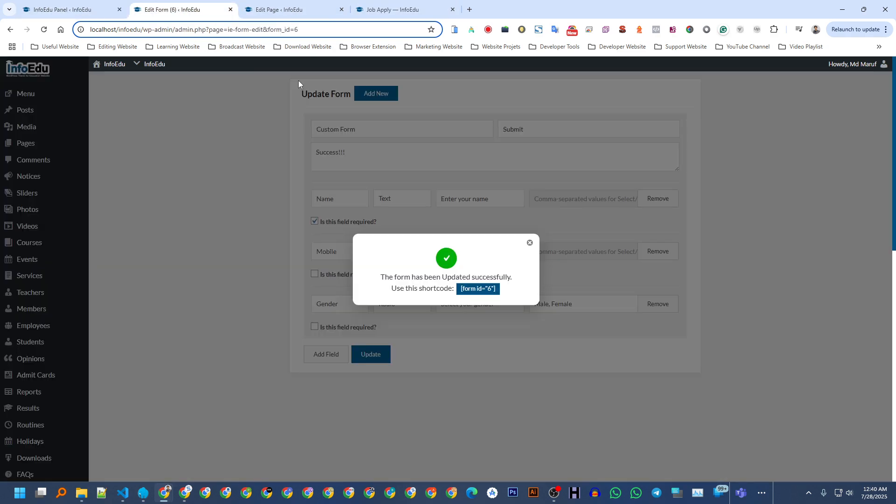
click(408, 311)
scroll(214, 253, down, 11)
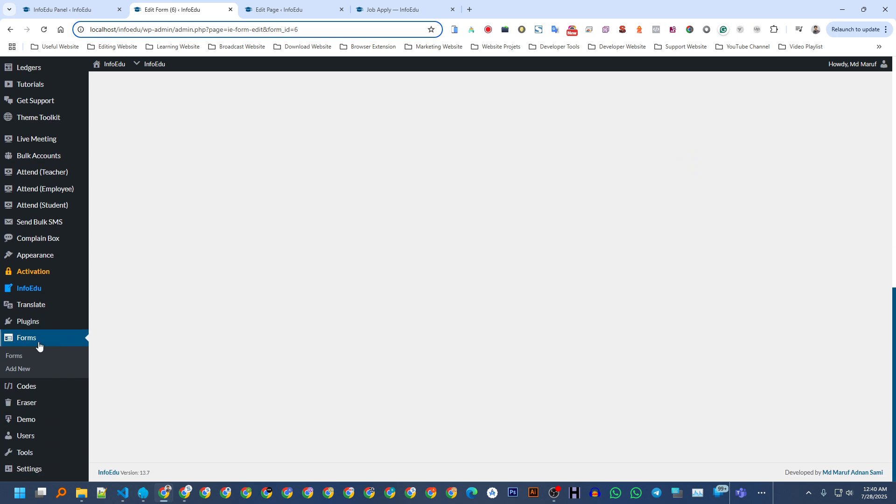
Open All Forms and check the Custom Form's success message and Submissions count.
click(38, 346)
drag(272, 138, 238, 134)
click(251, 171)
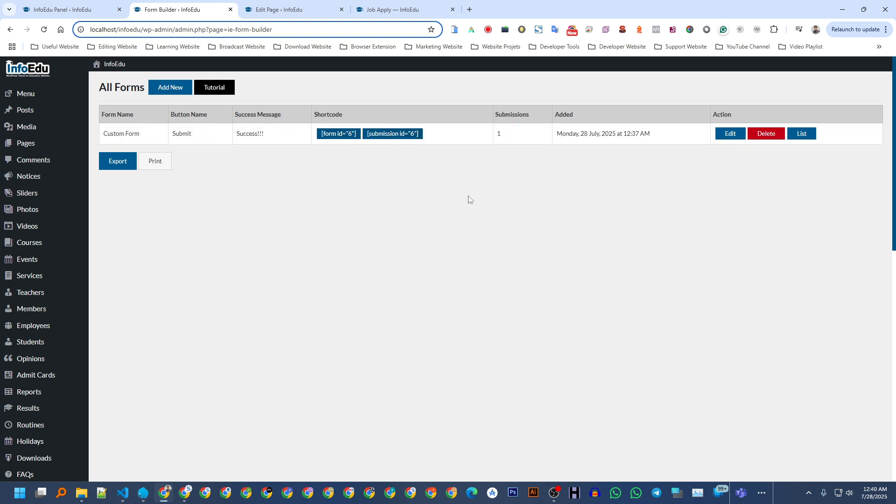
double_click(508, 115)
click(501, 181)
Review the Custom Form's single Male entry and its print preview, then return to All Forms.
click(801, 134)
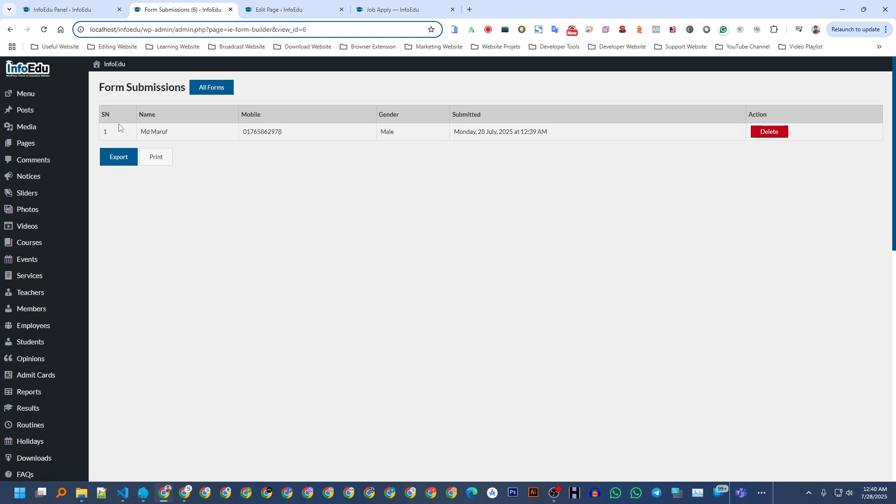
drag(102, 117, 231, 137)
click(231, 136)
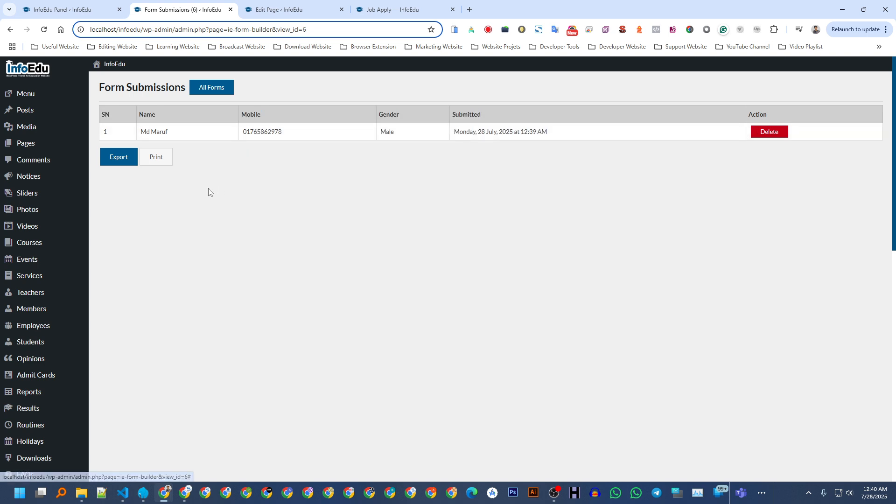
click(162, 156)
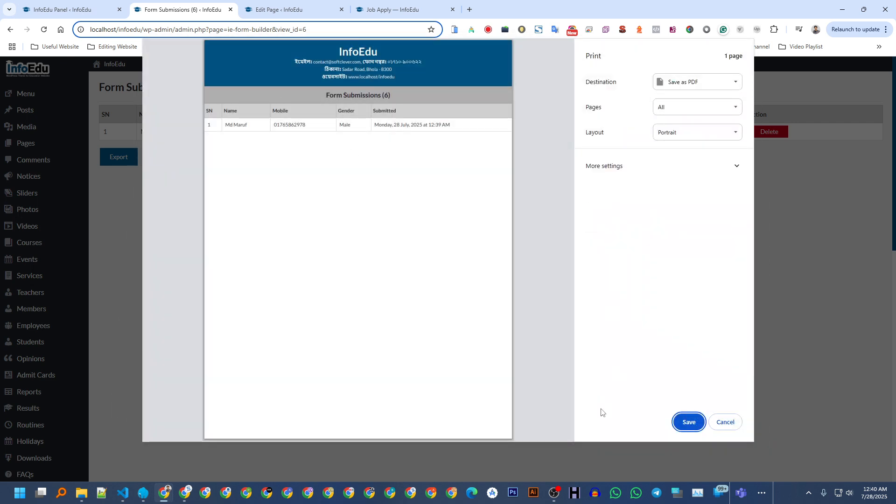
click(725, 422)
scroll(162, 266, down, 1)
scroll(162, 267, down, 8)
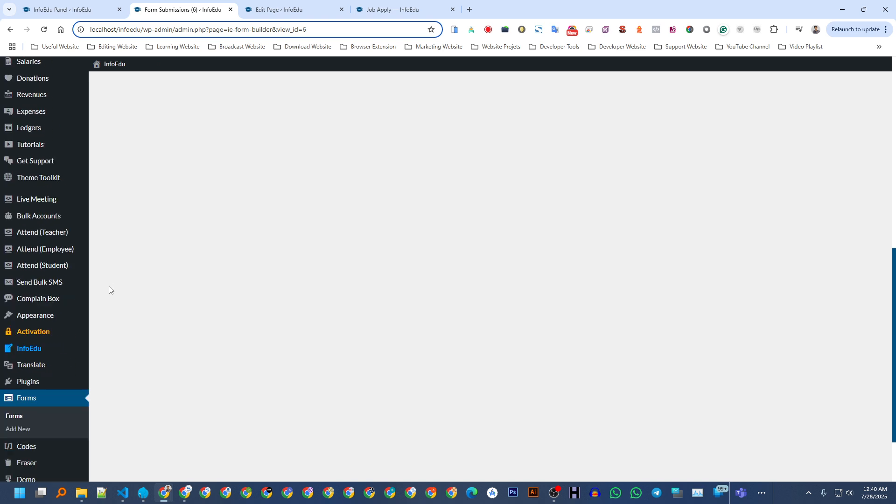
click(64, 336)
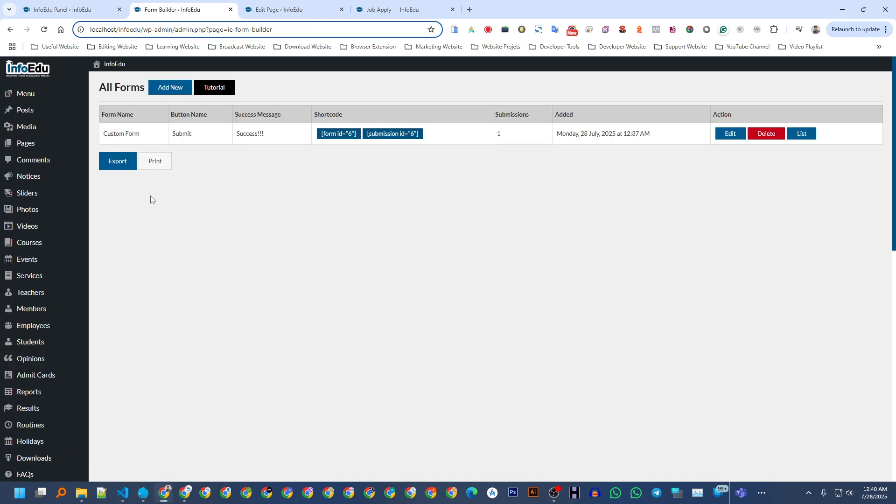
Replace the Job Apply page's content with the copied [submission id="6"] shortcode.
click(390, 134)
click(293, 10)
click(191, 236)
key(ctrl+a)
key(ctrl+v)
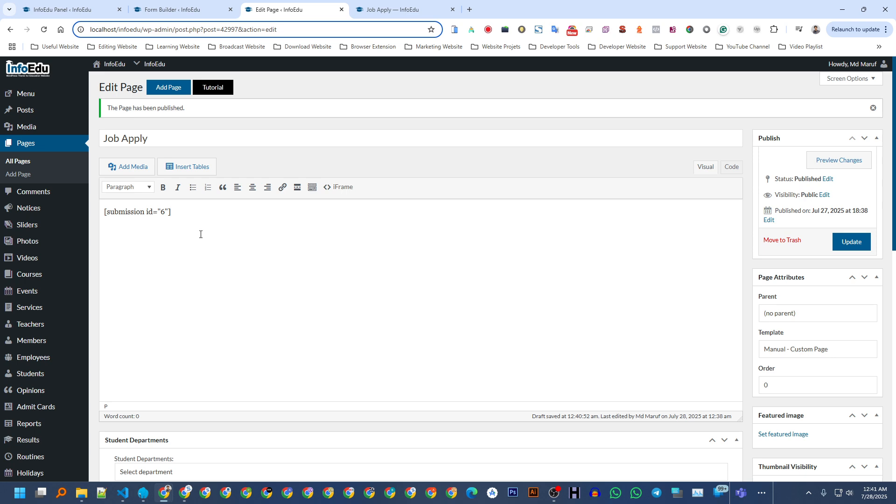
Update the Job Apply page with the new submission shortcode.
click(182, 10)
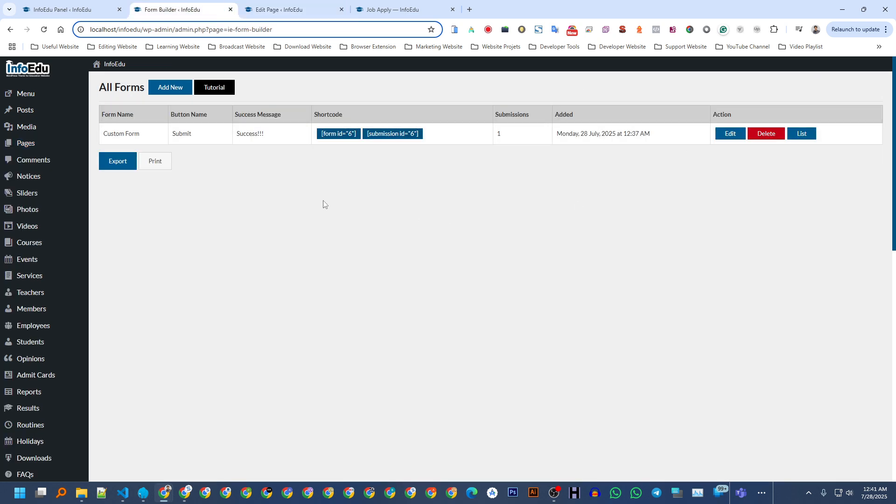
click(305, 8)
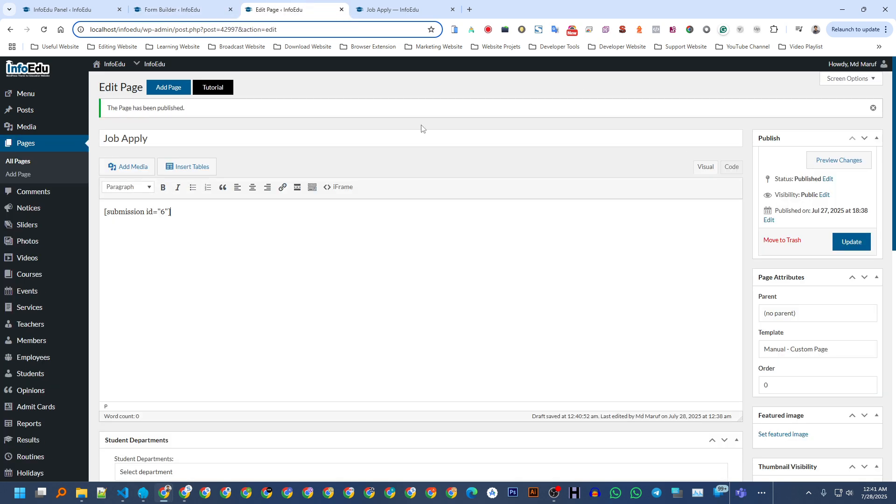
click(855, 245)
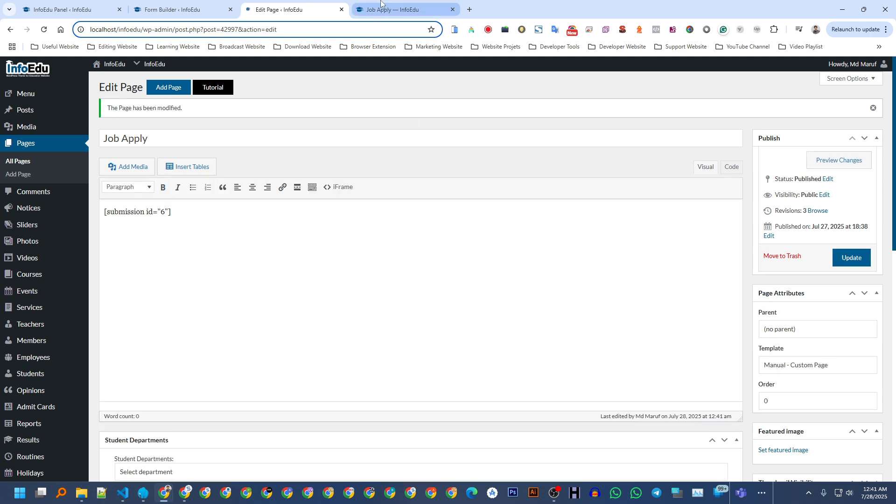
Reload the live Job Apply page to confirm the entry appears in a submissions table.
click(381, 6)
click(261, 30)
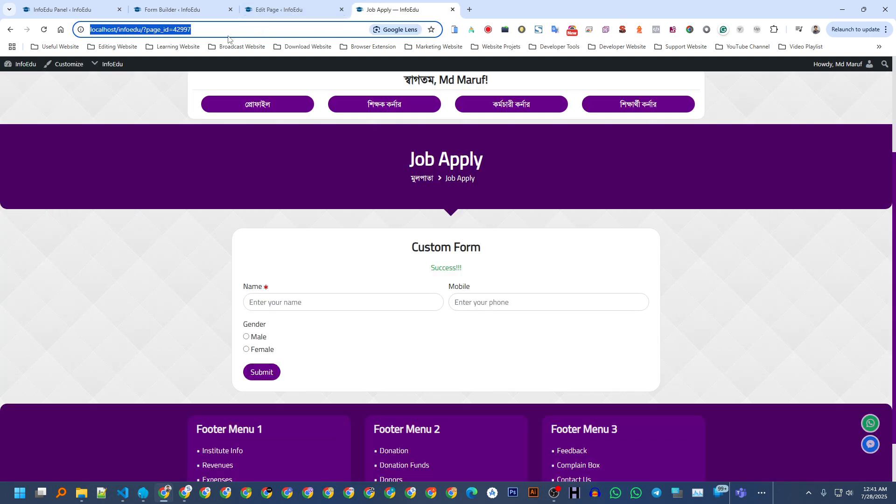
key(Return)
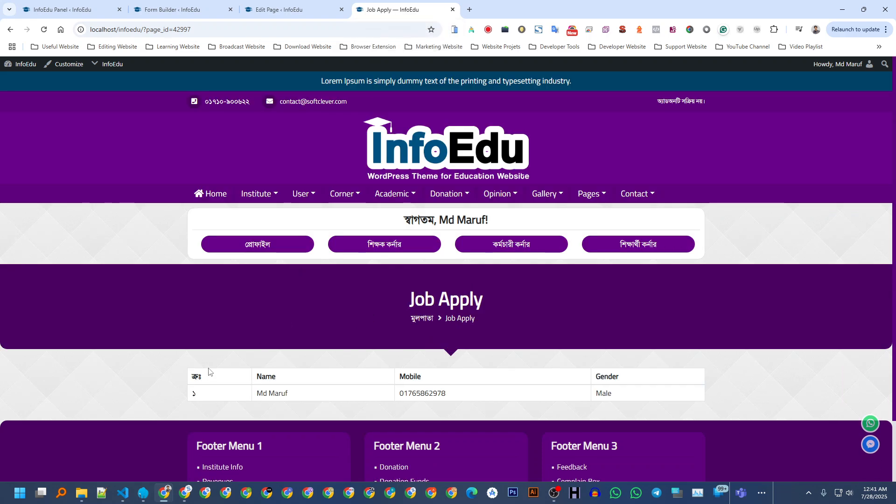
drag(631, 388, 351, 365)
click(379, 365)
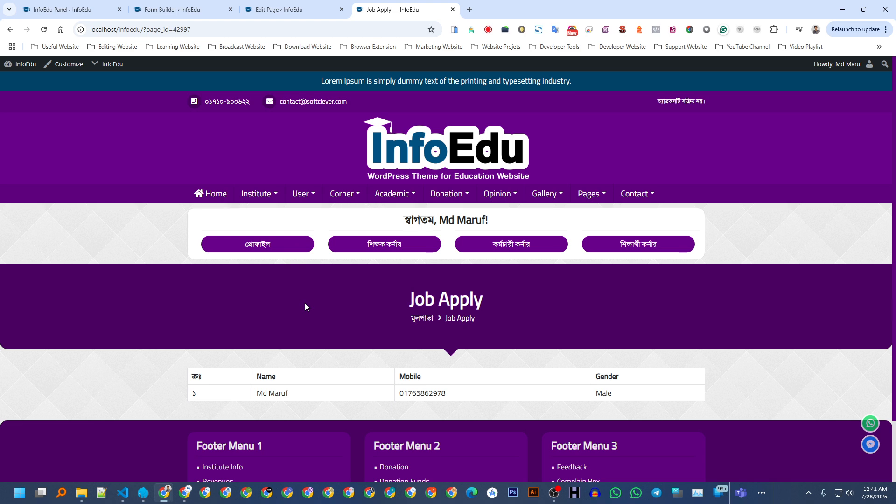
click(181, 11)
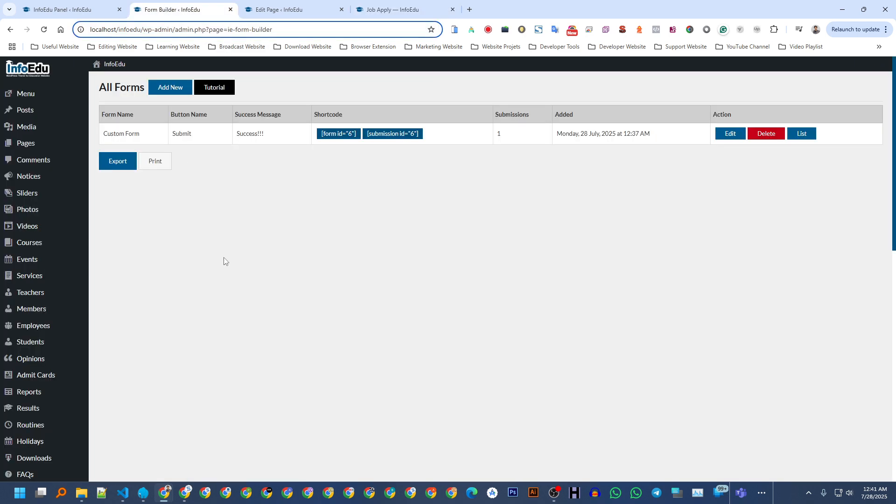